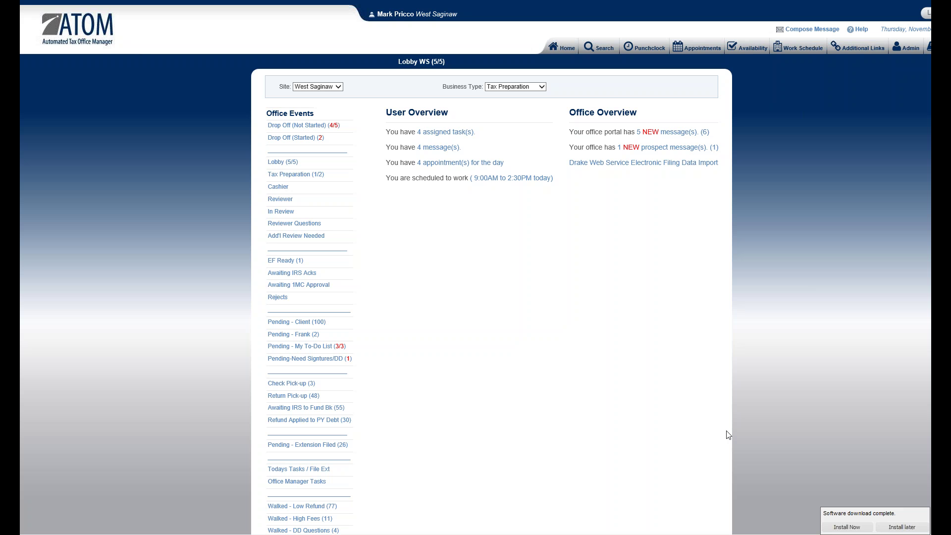
# Choose Install later on the 'Software download complete' notification
pyautogui.click(903, 527)
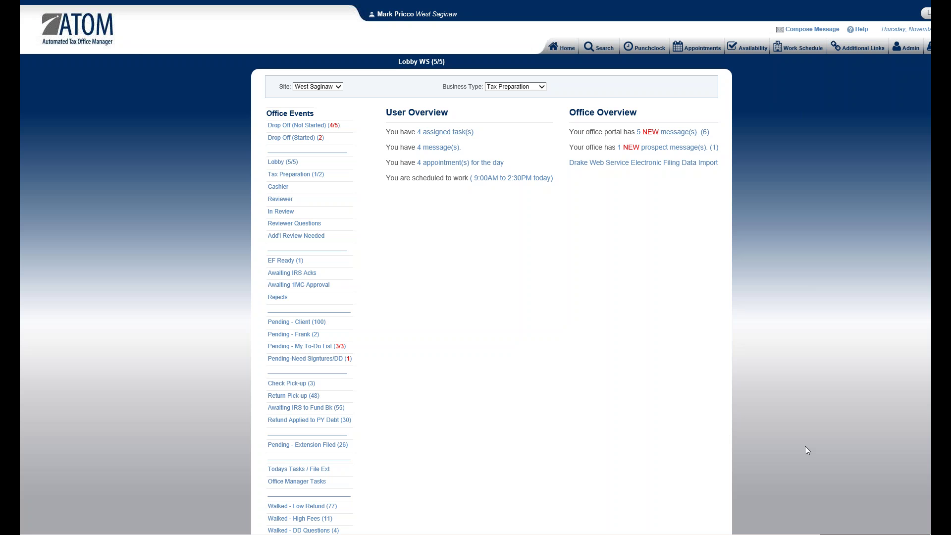
# Open Client Portal Messages through the office's 5 new messages link
pyautogui.click(678, 132)
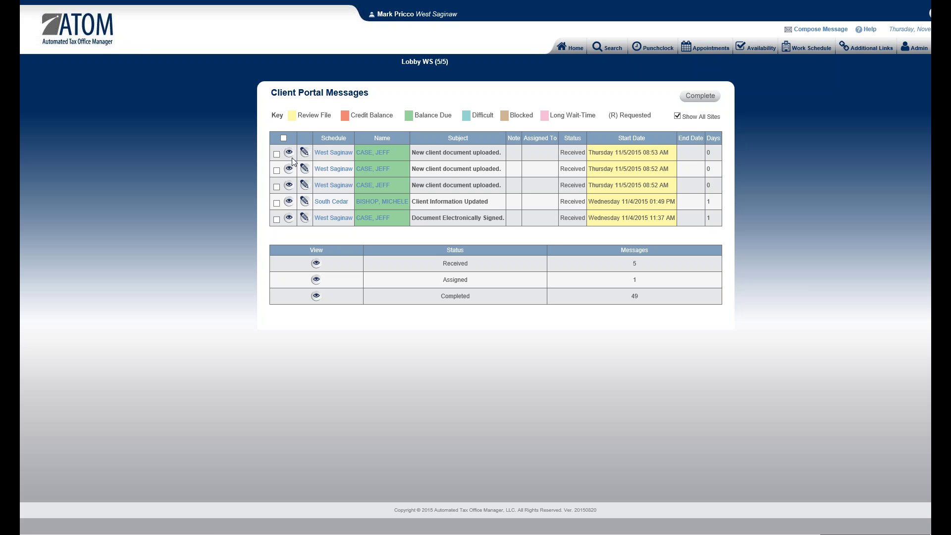
# View the third portal message, the W-2 Meijers upload notice
pyautogui.click(289, 186)
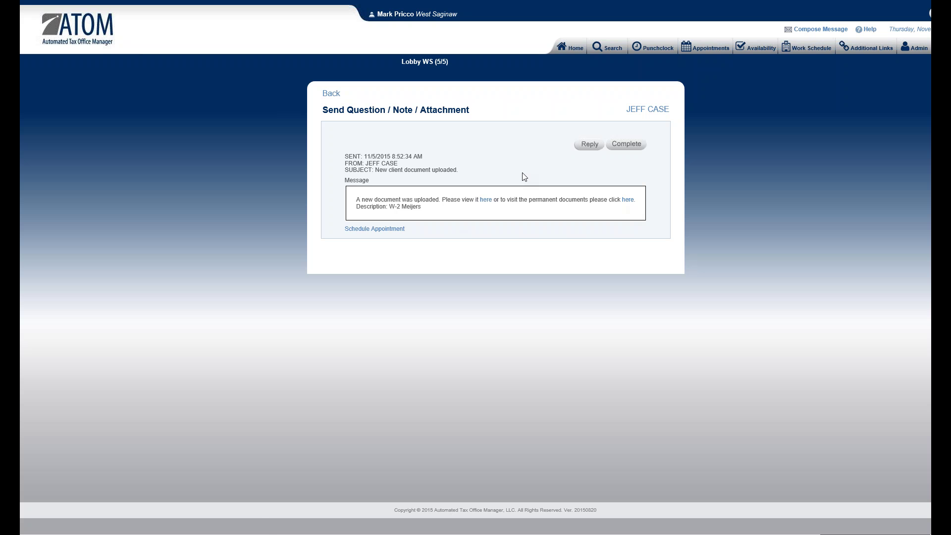
# Go to the client's permanent documents and expand the Move to Account Year list
pyautogui.click(627, 200)
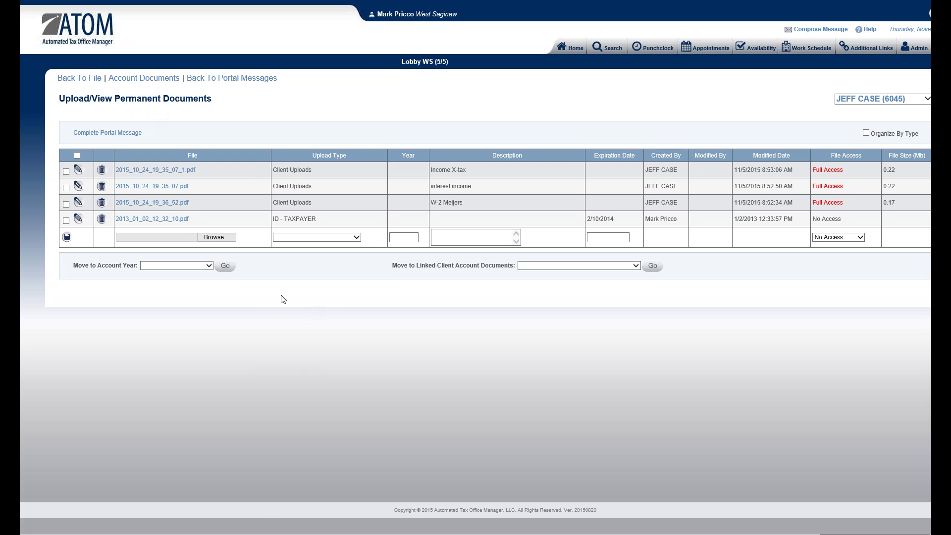
pyautogui.click(160, 269)
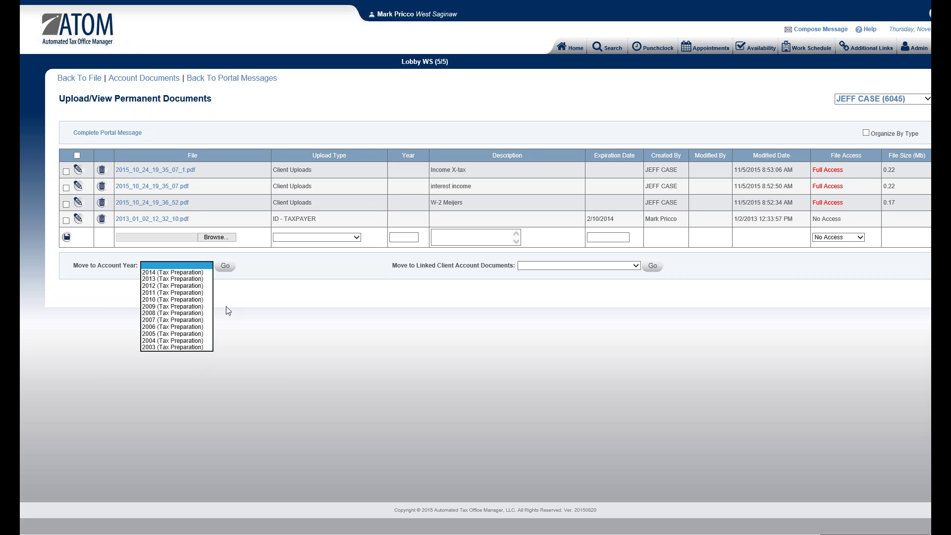
# Move the W-2 Meijers file into 2014 (Tax Preparation) and complete its portal message
pyautogui.click(194, 274)
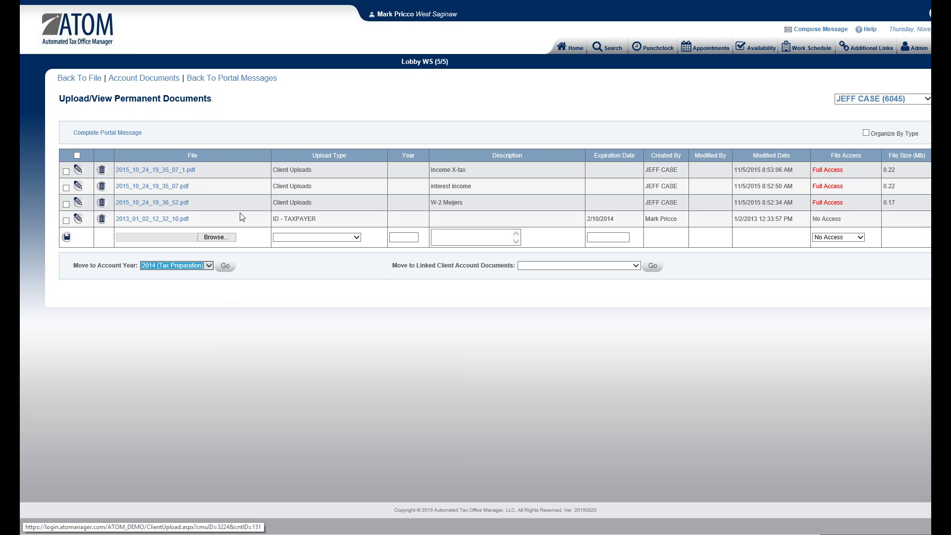
pyautogui.click(66, 204)
pyautogui.click(225, 266)
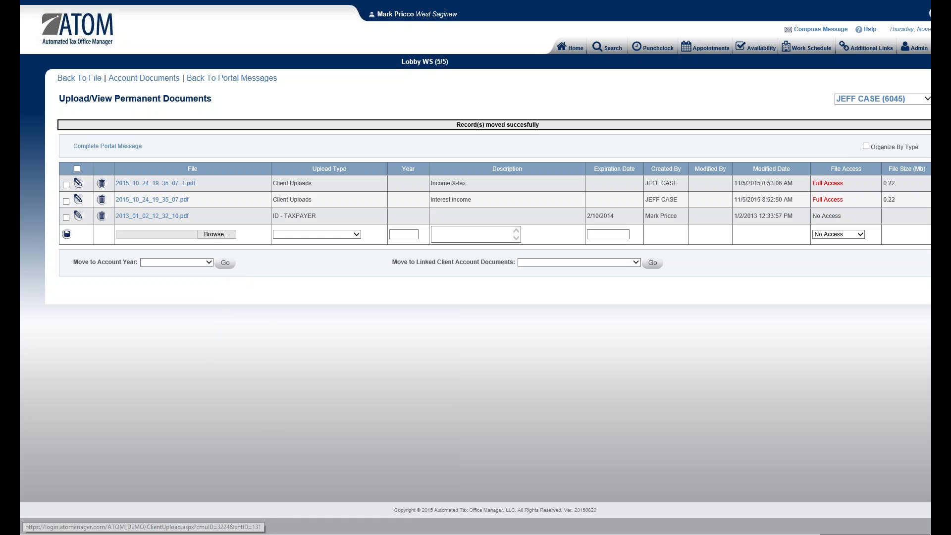
pyautogui.click(123, 147)
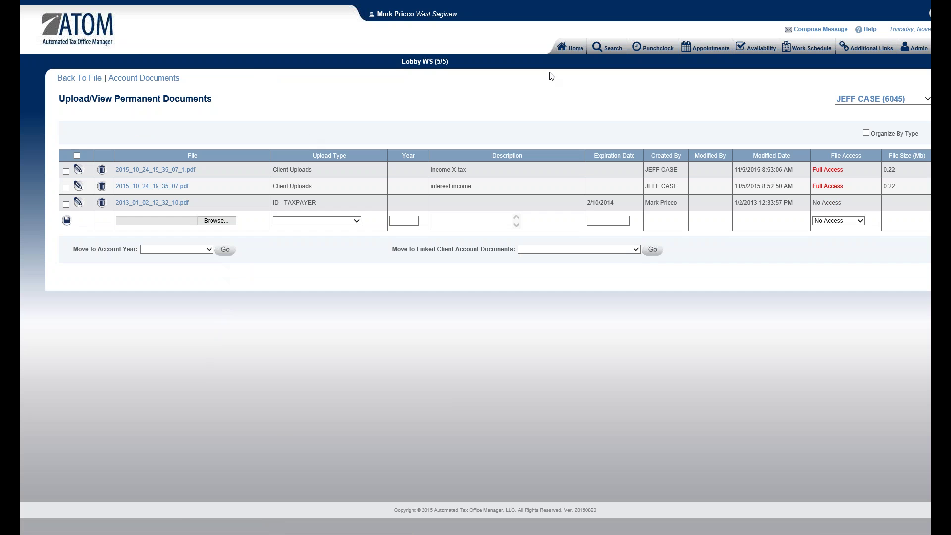
# Return Home and view the second new message, the interest income upload
pyautogui.click(570, 51)
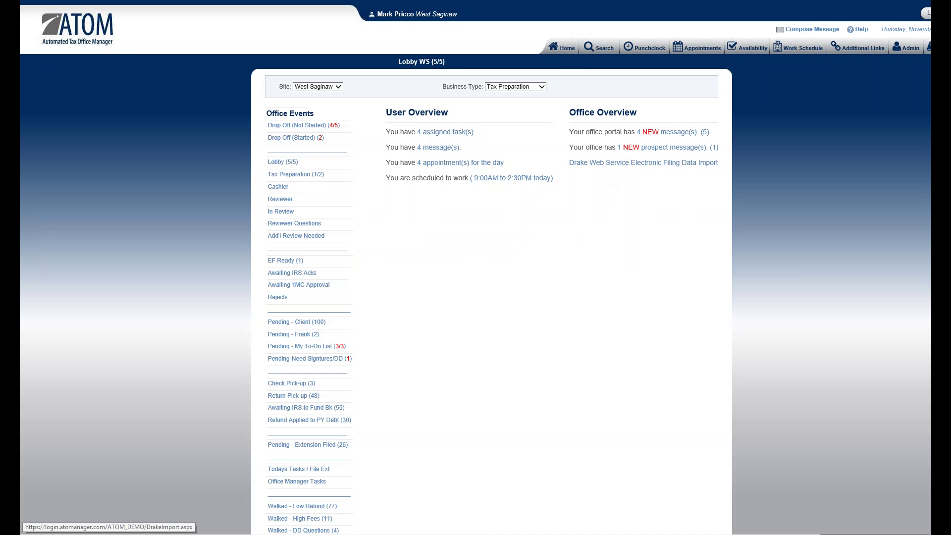
pyautogui.click(657, 133)
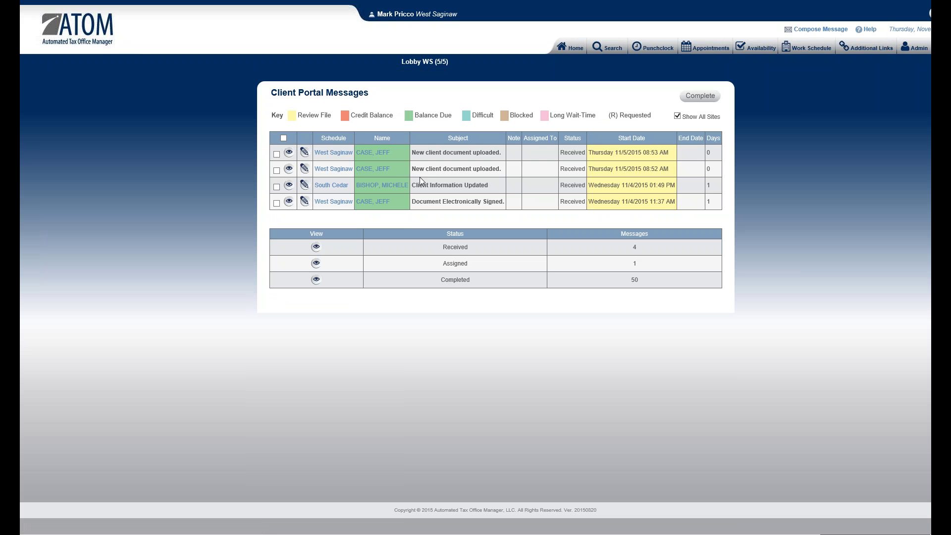
pyautogui.click(289, 169)
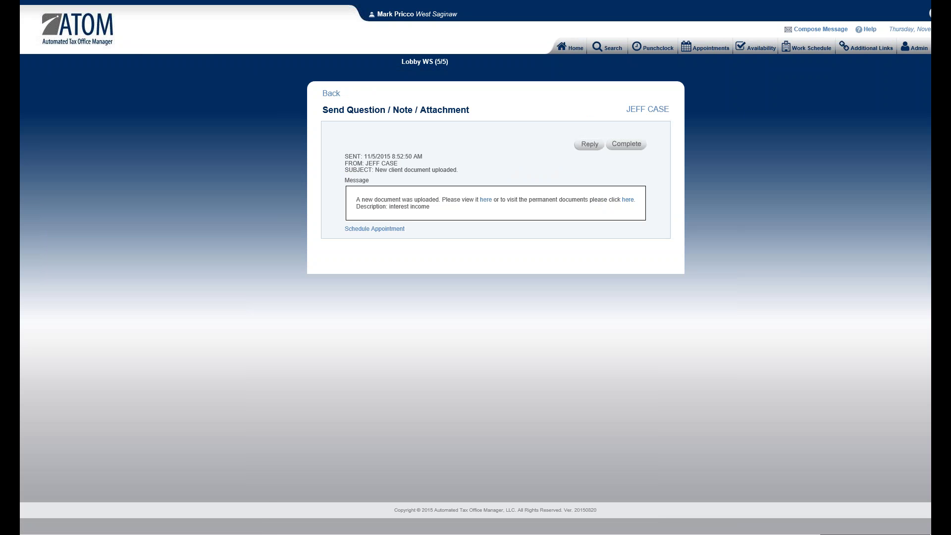
# Move the interest income file from permanent documents into 2014 and complete the message
pyautogui.click(628, 200)
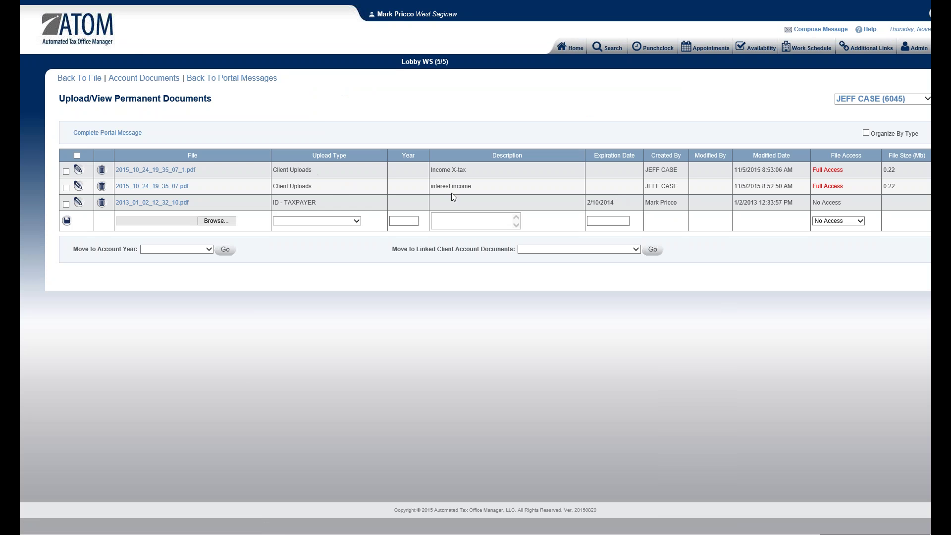
pyautogui.click(66, 188)
pyautogui.click(159, 250)
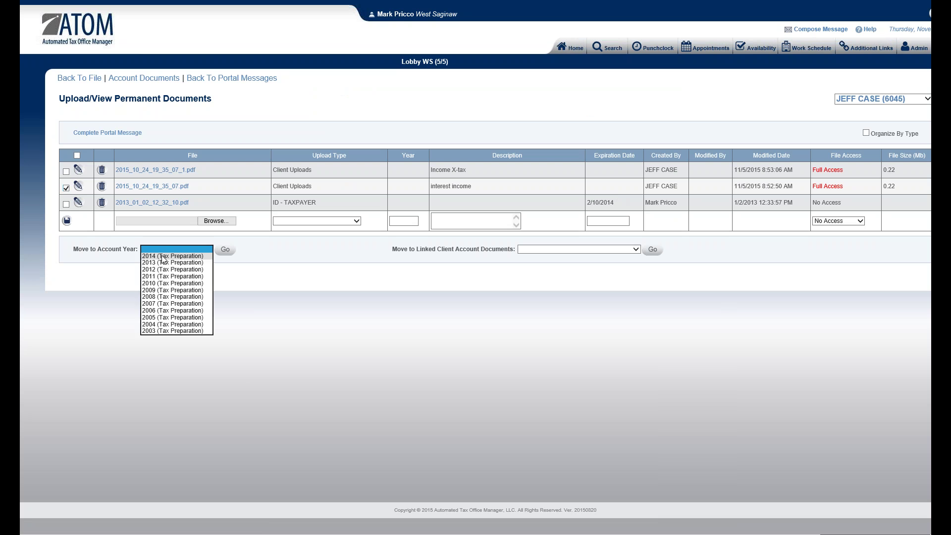
pyautogui.click(162, 256)
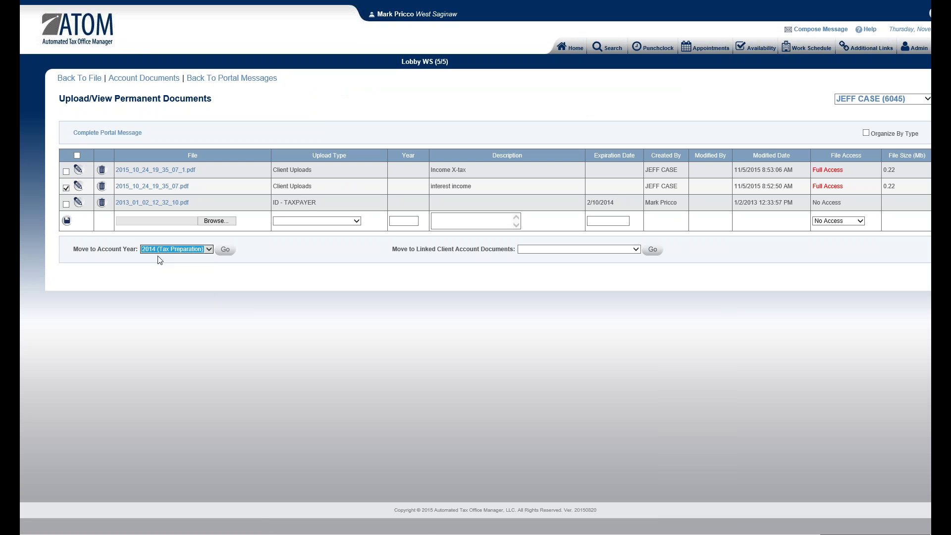
pyautogui.click(225, 250)
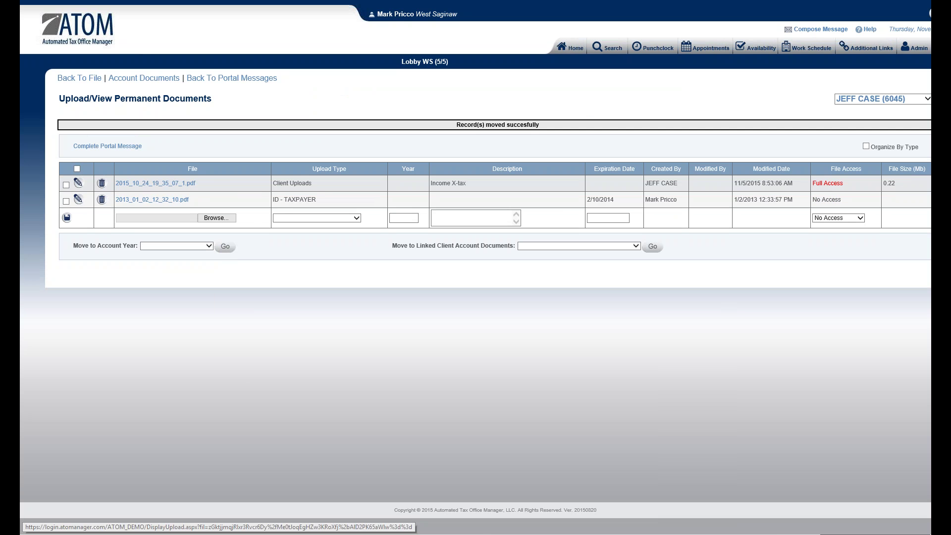
pyautogui.click(117, 147)
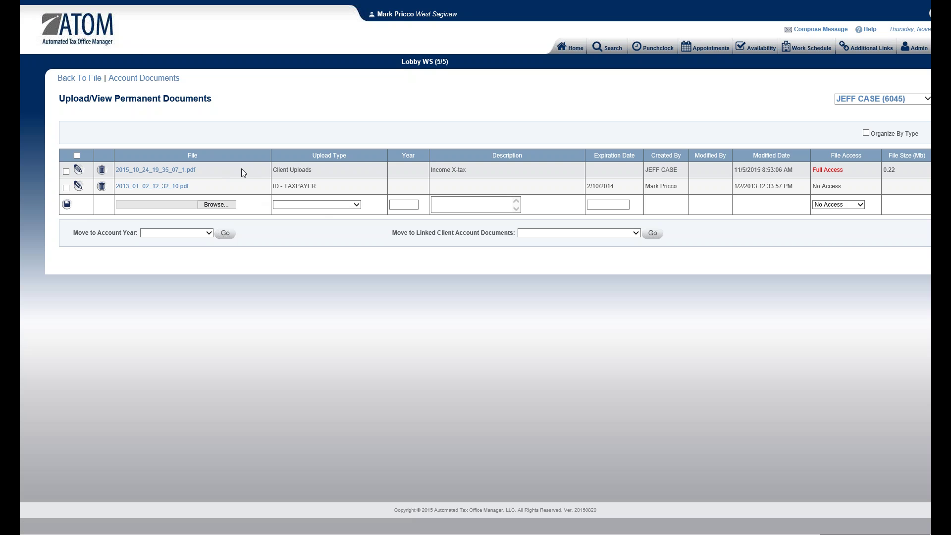
# Return Home and view the first new message, the Income X-tax upload
pyautogui.click(574, 49)
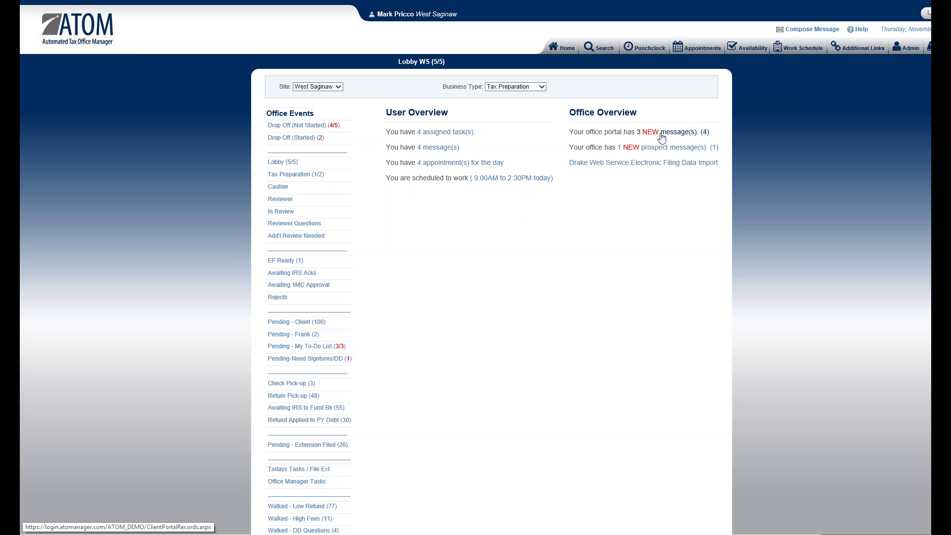
pyautogui.click(661, 137)
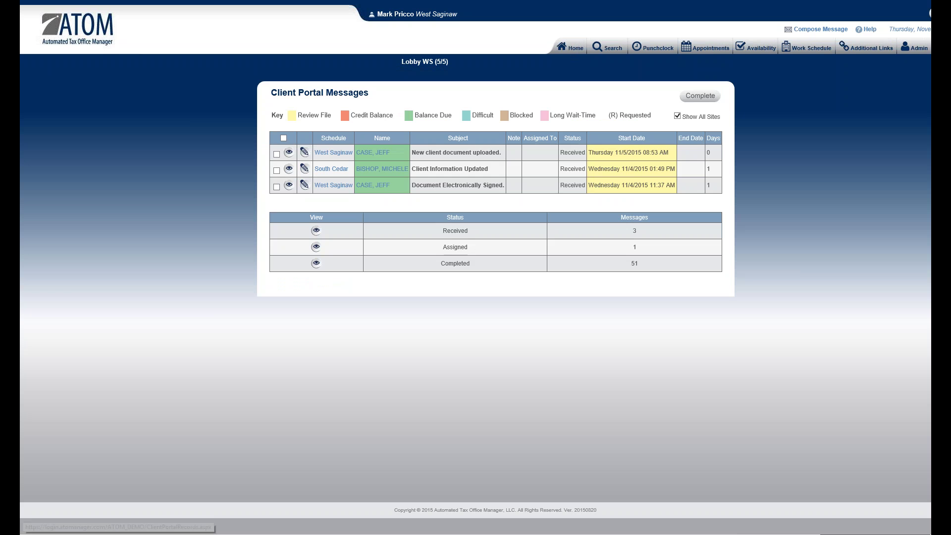
pyautogui.click(289, 153)
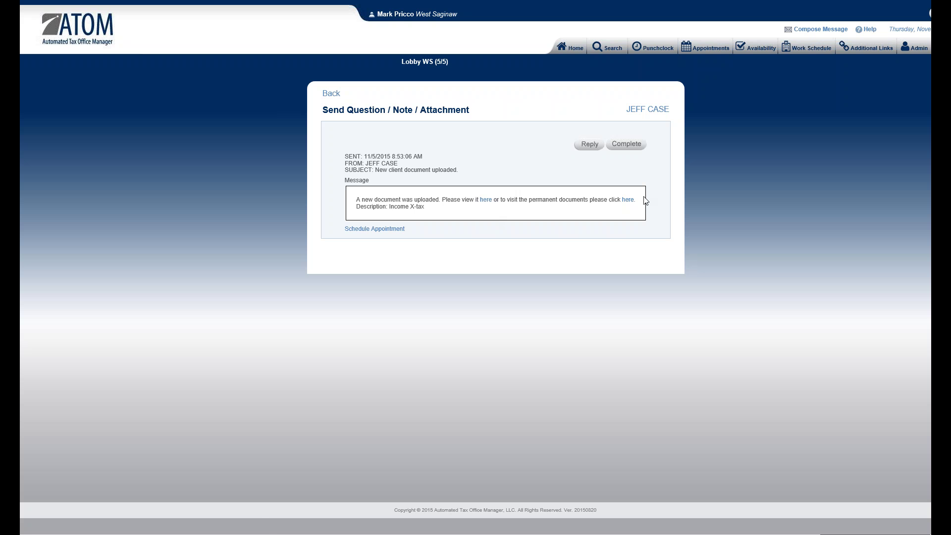
# Open the permanent documents and review the linked accounts list, keeping the current client
pyautogui.click(627, 201)
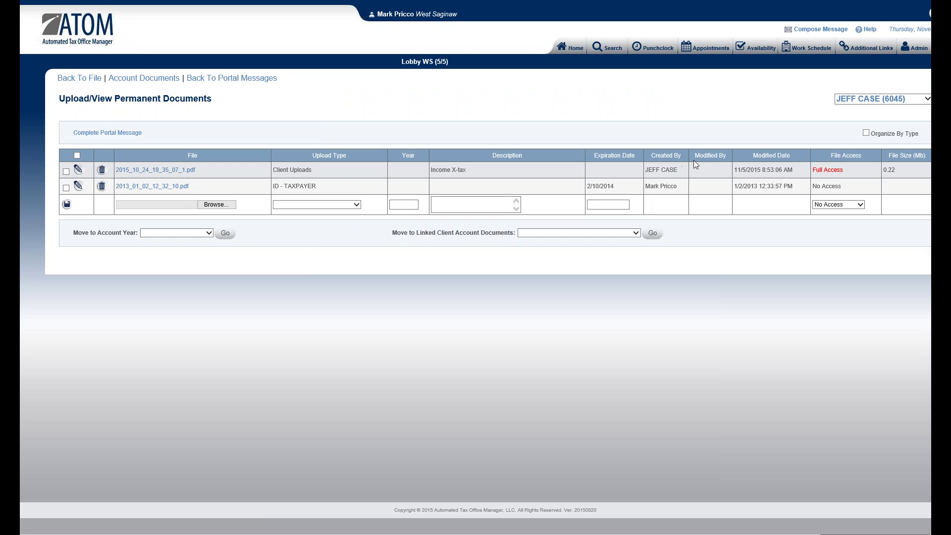
pyautogui.click(888, 101)
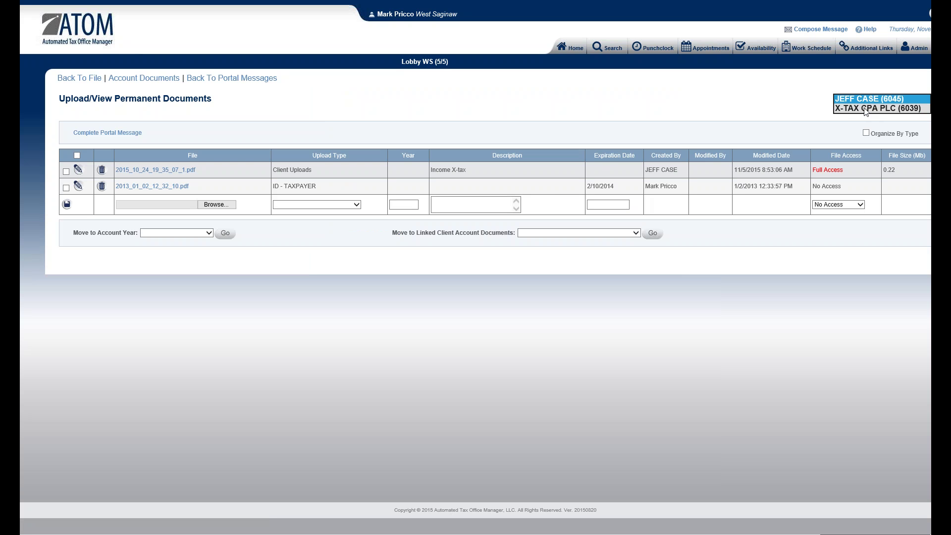
pyautogui.click(416, 221)
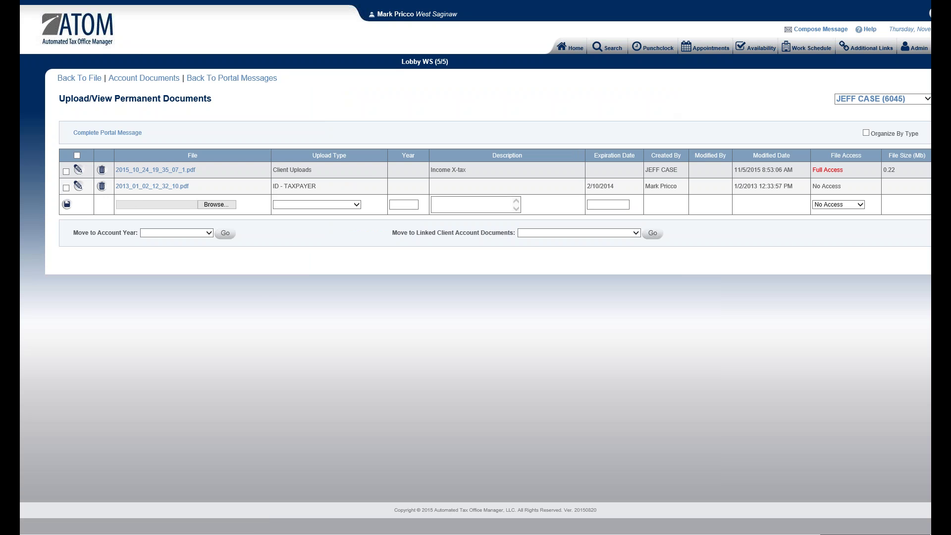
# Move 2015_10_24_19_35_07_1.pdf into linked account 'X-TAX CPA PLC - 2014 (Tax Preparation)'
pyautogui.click(66, 172)
pyautogui.click(193, 233)
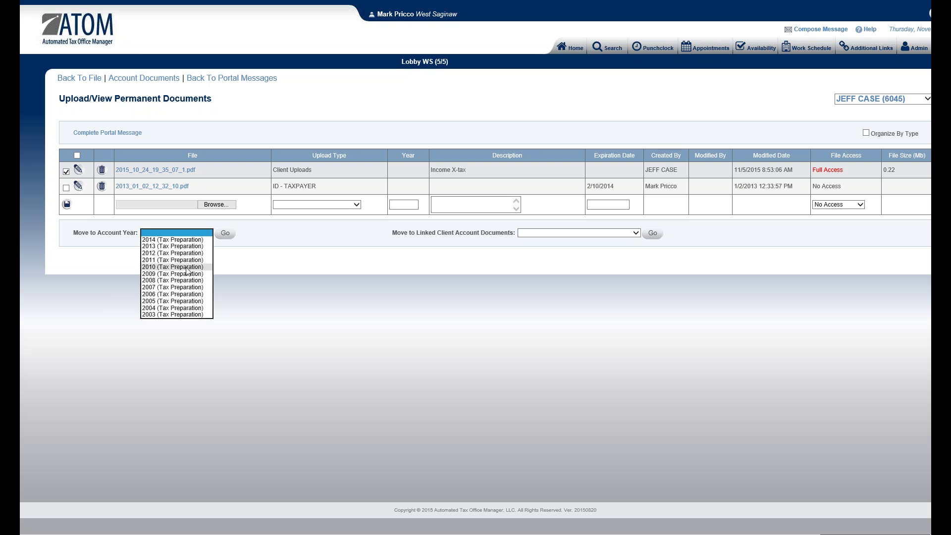
pyautogui.click(276, 255)
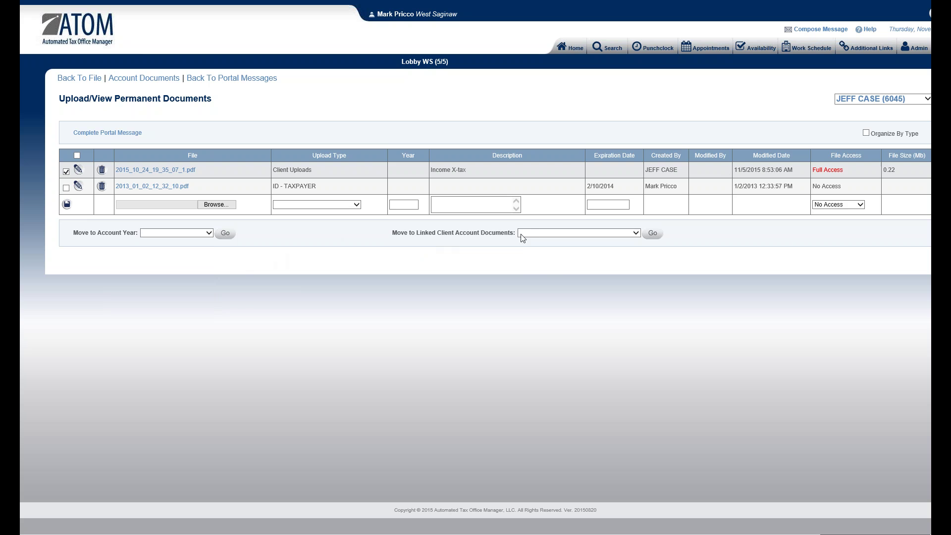
pyautogui.click(538, 238)
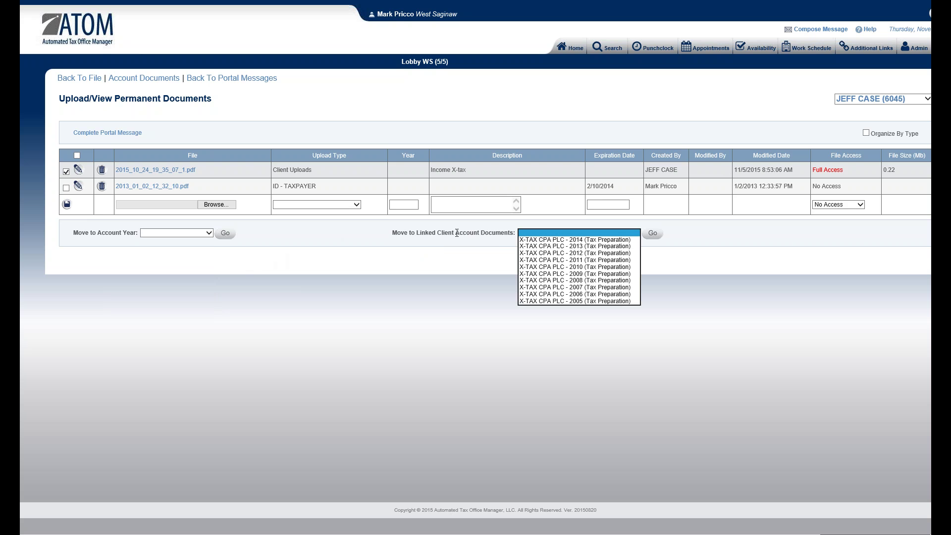
pyautogui.moveTo(456, 233); pyautogui.dragTo(507, 234)
pyautogui.click(533, 242)
pyautogui.click(537, 232)
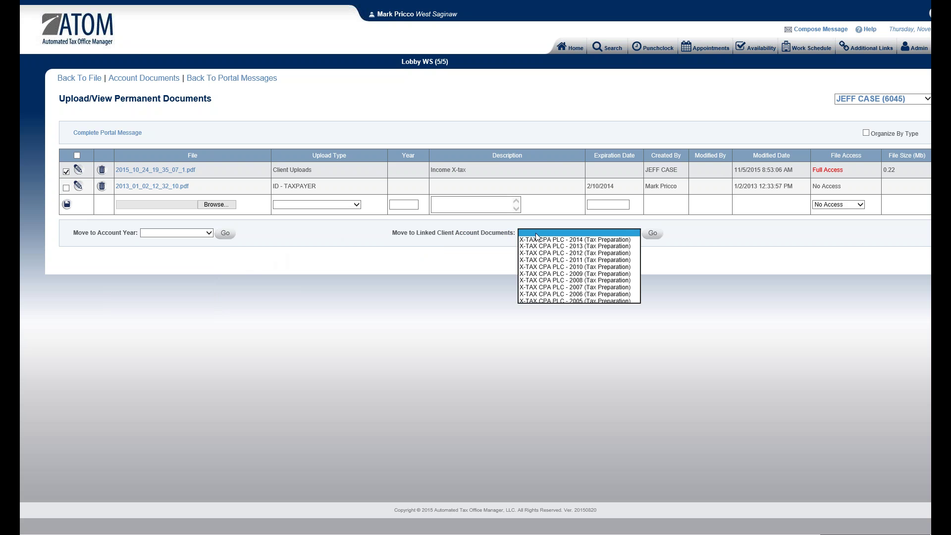
pyautogui.click(553, 239)
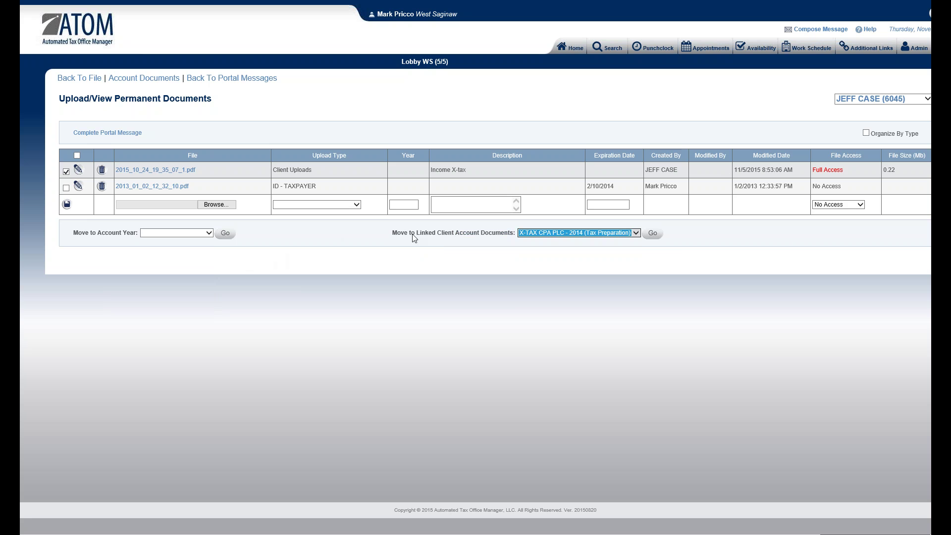
pyautogui.click(652, 232)
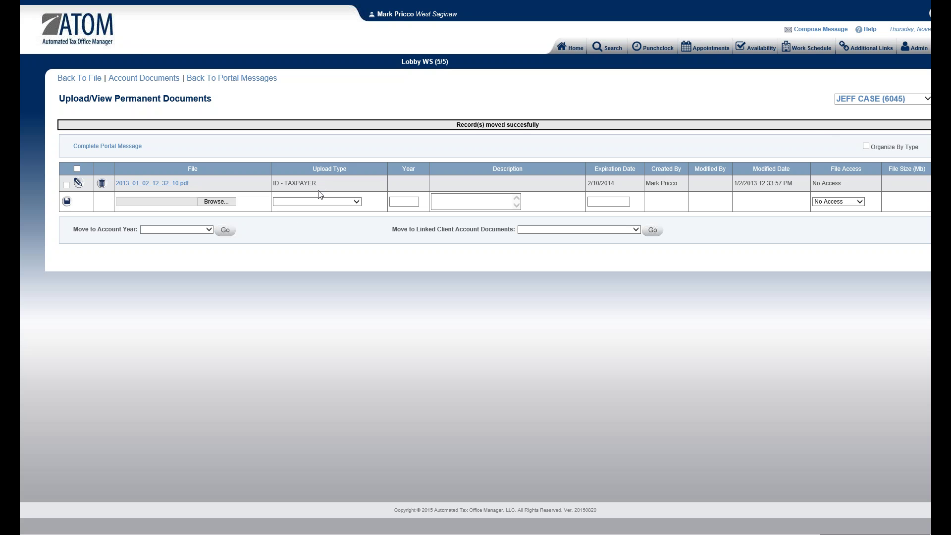
pyautogui.click(156, 82)
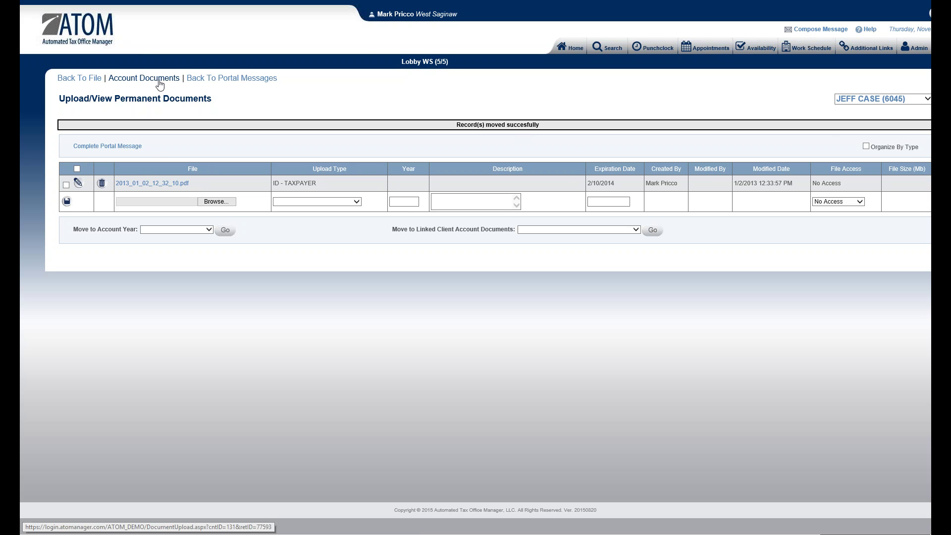
pyautogui.scroll(-1, 235, 163)
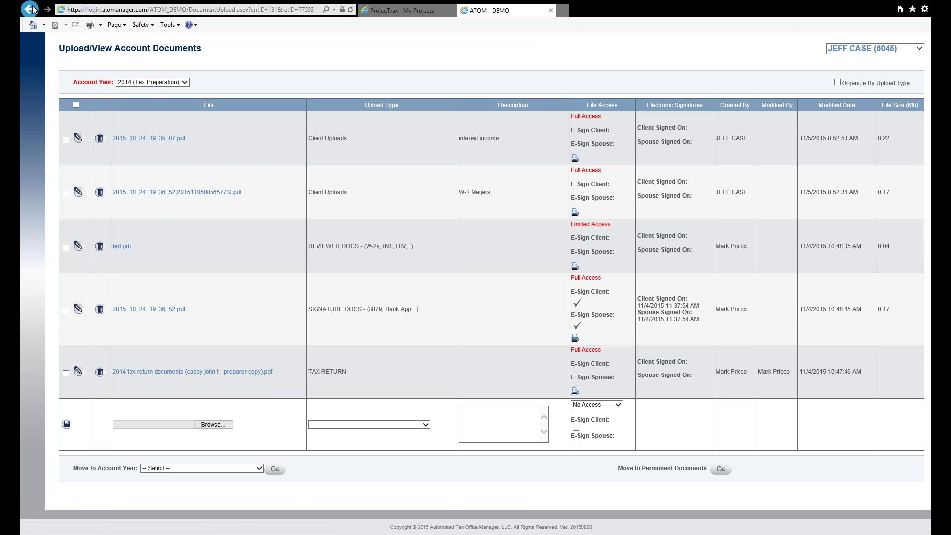
pyautogui.click(31, 8)
pyautogui.click(46, 11)
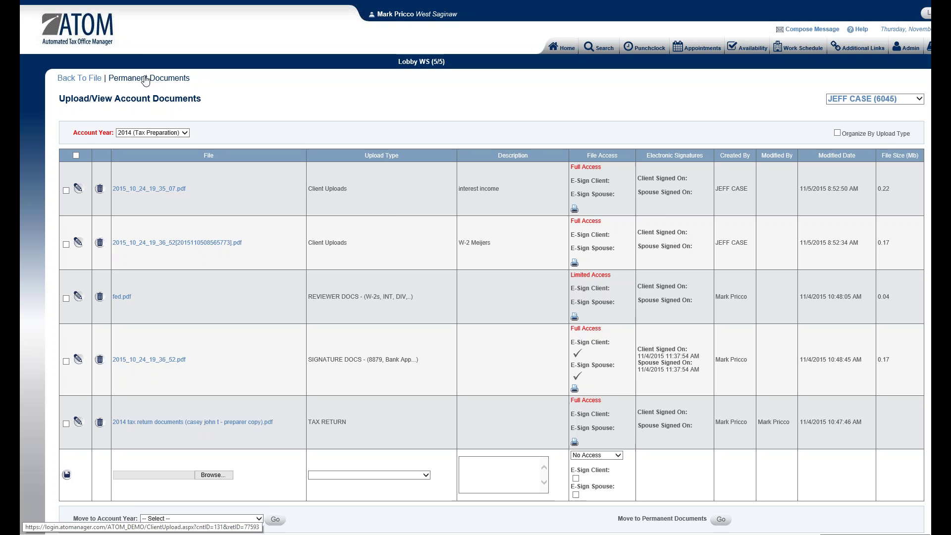
pyautogui.click(145, 80)
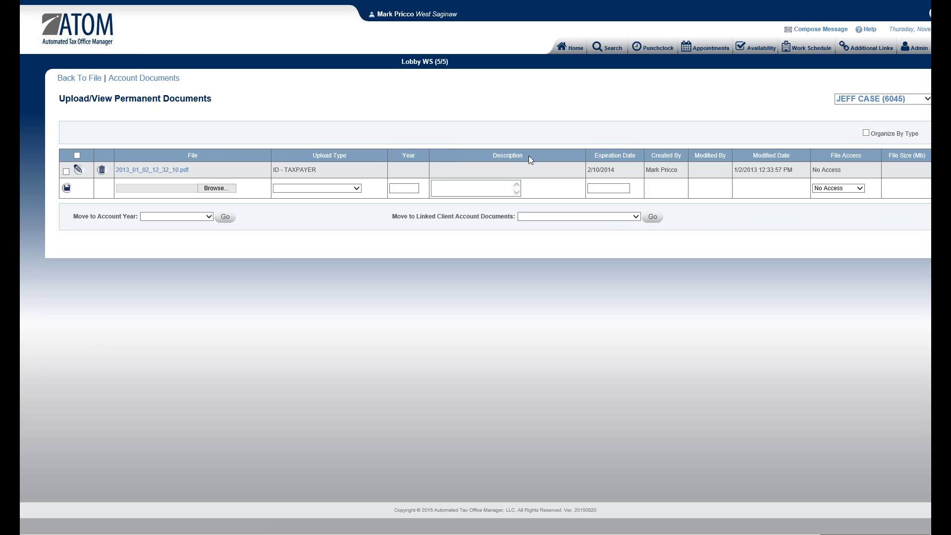
# Switch to X-TAX CPA PLC (6039) and confirm its 2014 account documents include the Income X-tax file
pyautogui.click(908, 100)
pyautogui.click(905, 108)
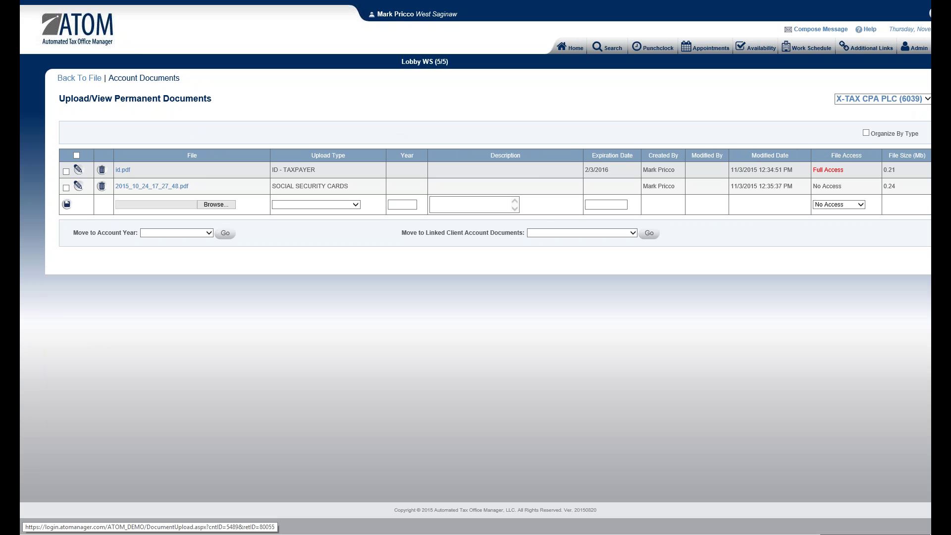
pyautogui.click(144, 78)
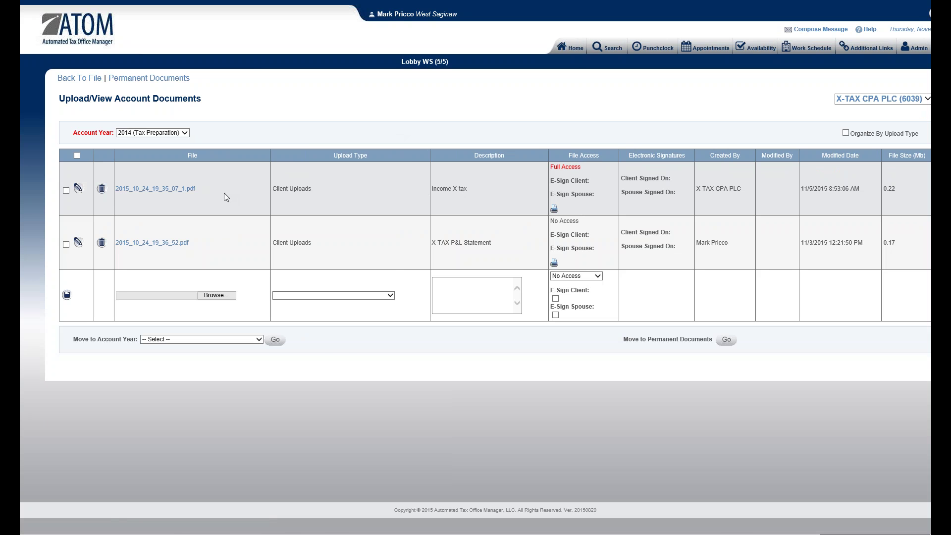
pyautogui.click(574, 47)
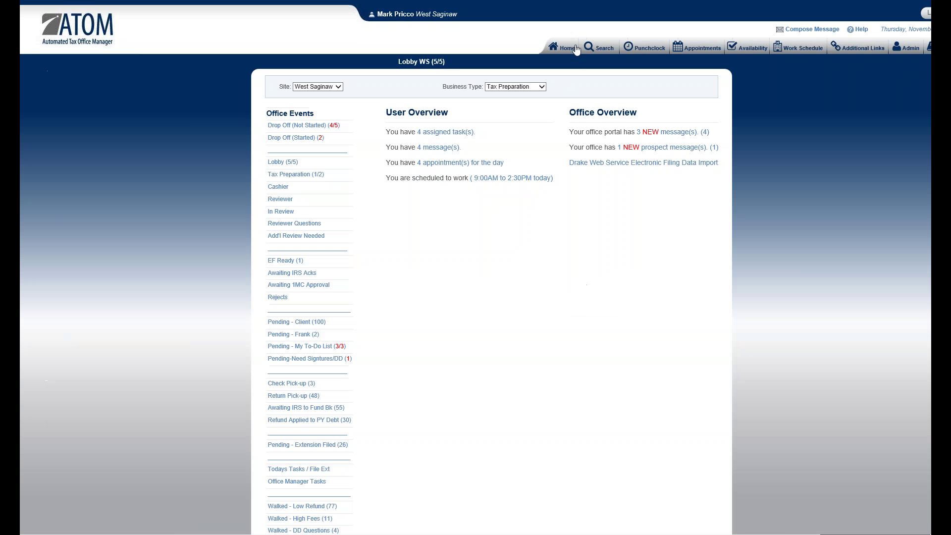
# From the 3 new portal messages, view the 'New client document uploaded.' message for Income X-tax
pyautogui.click(656, 133)
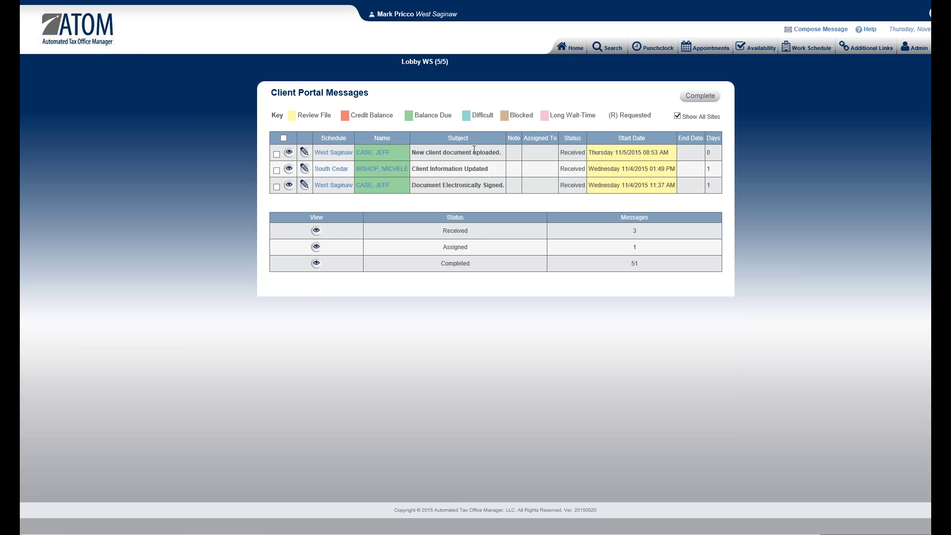
pyautogui.click(287, 154)
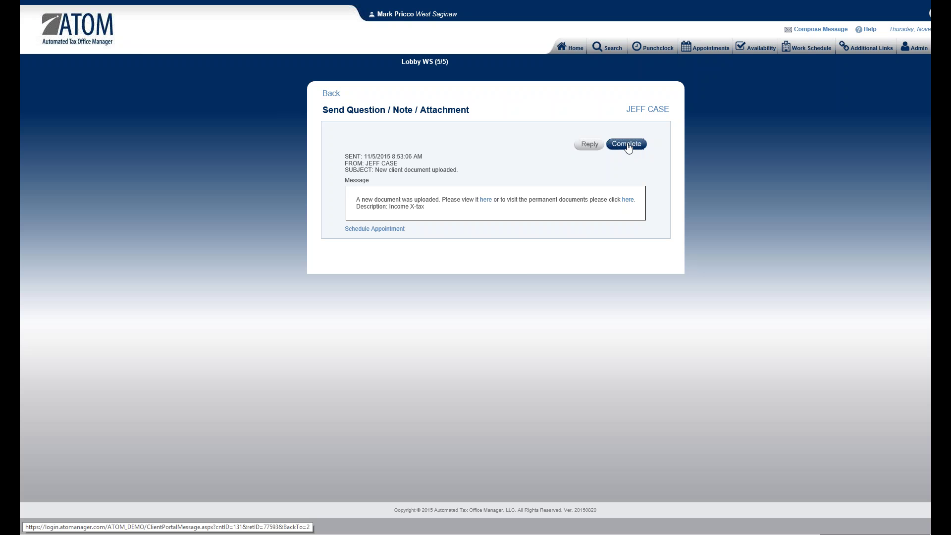
# Mark the Income X-tax upload message complete, then verify only 2 received portal messages remain
pyautogui.click(627, 145)
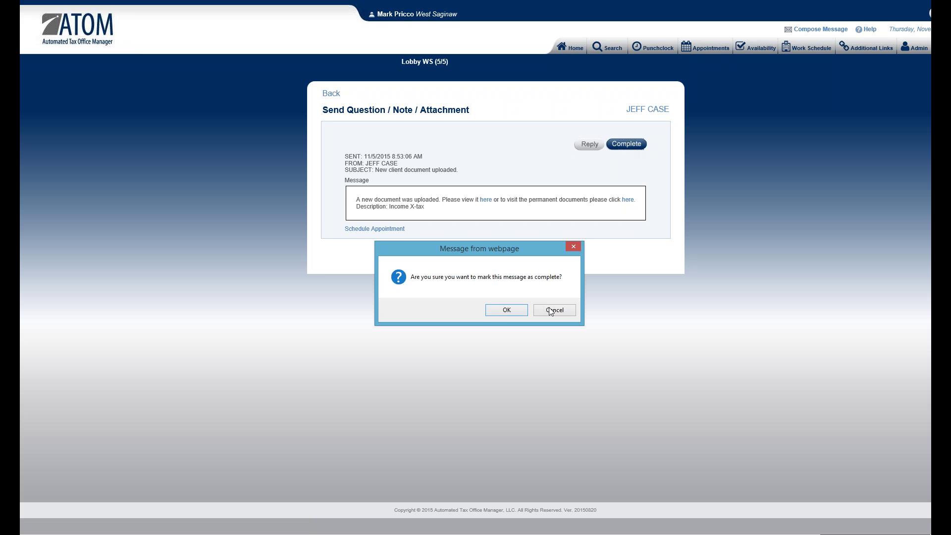
pyautogui.click(507, 312)
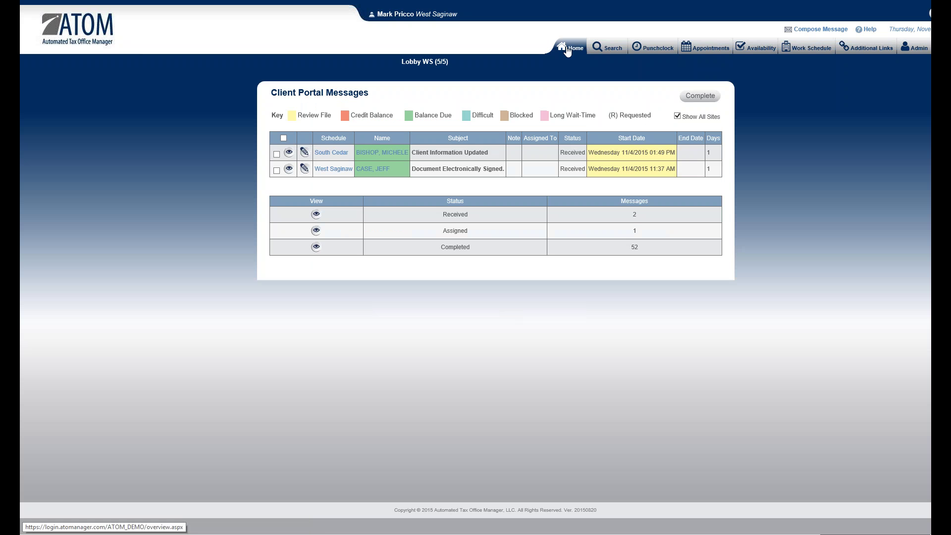
pyautogui.click(568, 49)
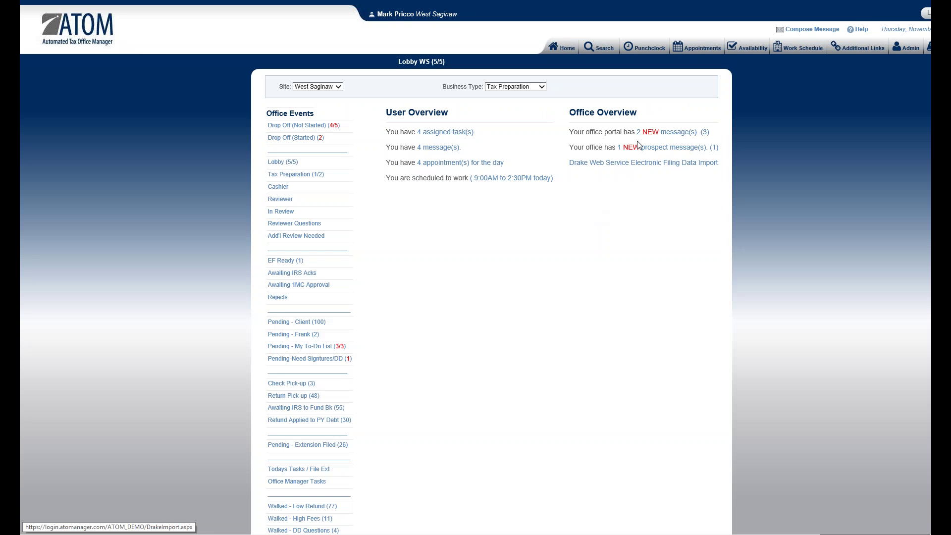
pyautogui.click(666, 132)
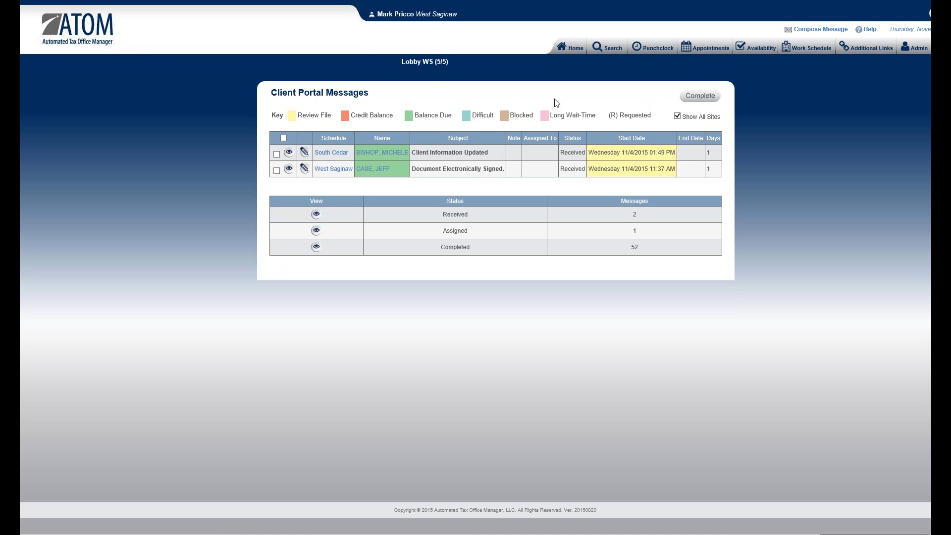
pyautogui.click(570, 47)
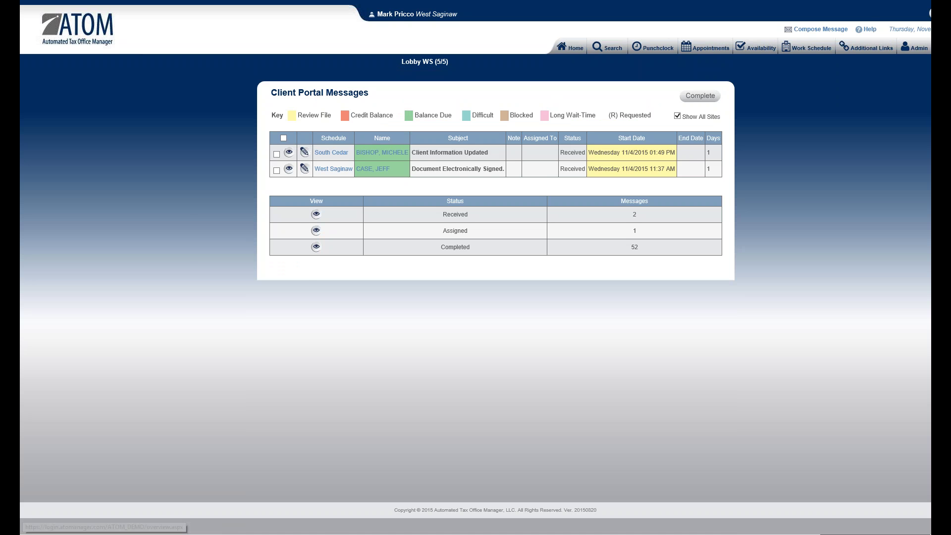